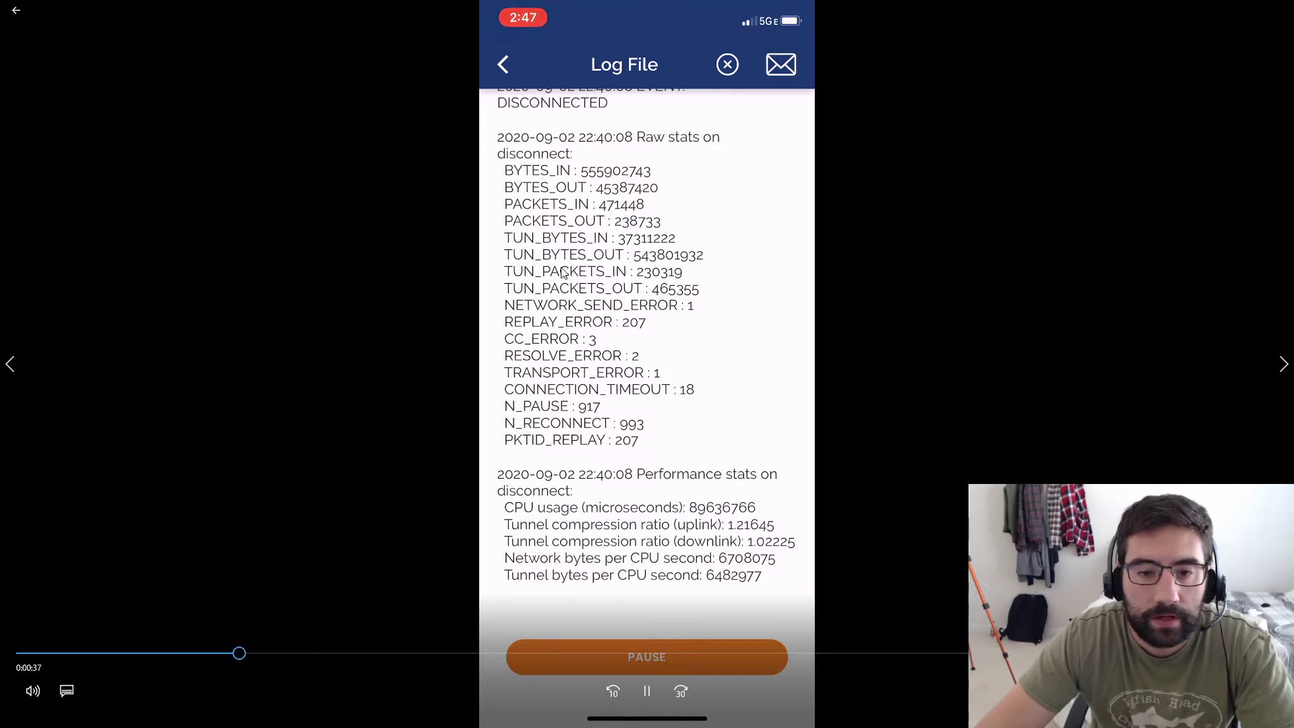
Step: Skip the recording past the disconnect log to the profile list still showing DISCONNECTED
left_click(351, 655)
left_click(407, 655)
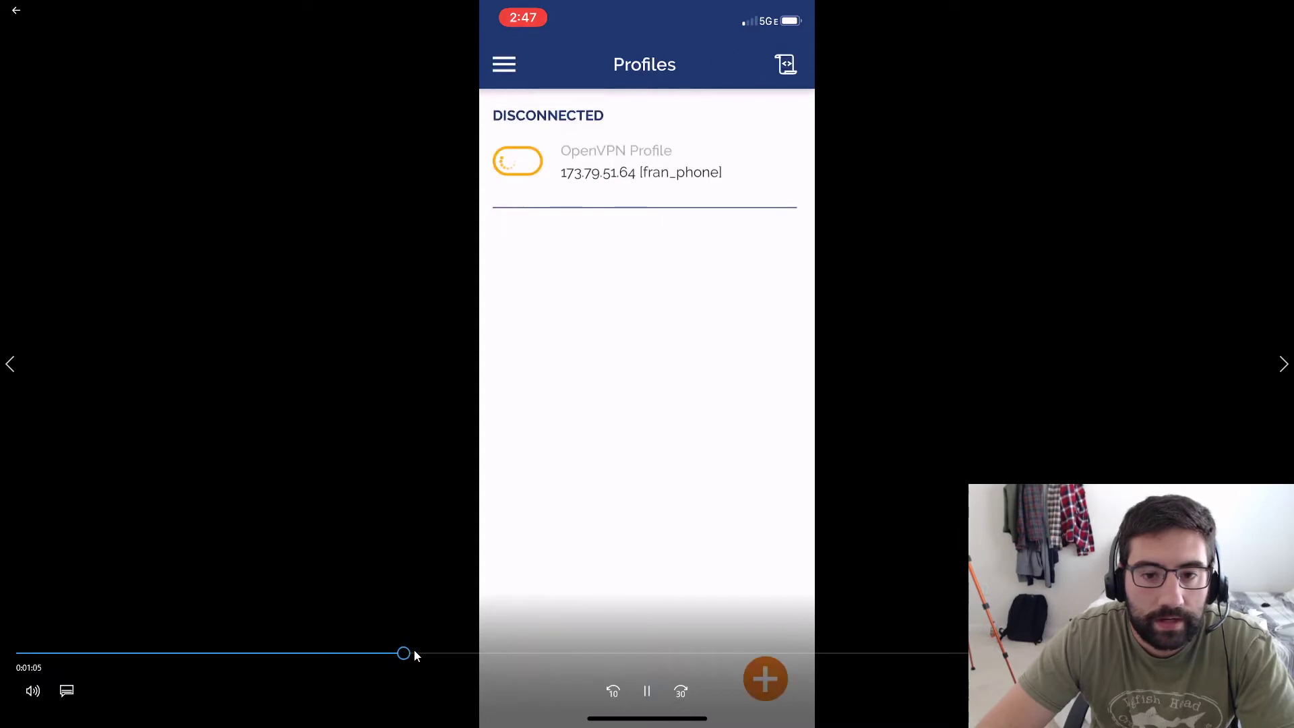
left_click(522, 653)
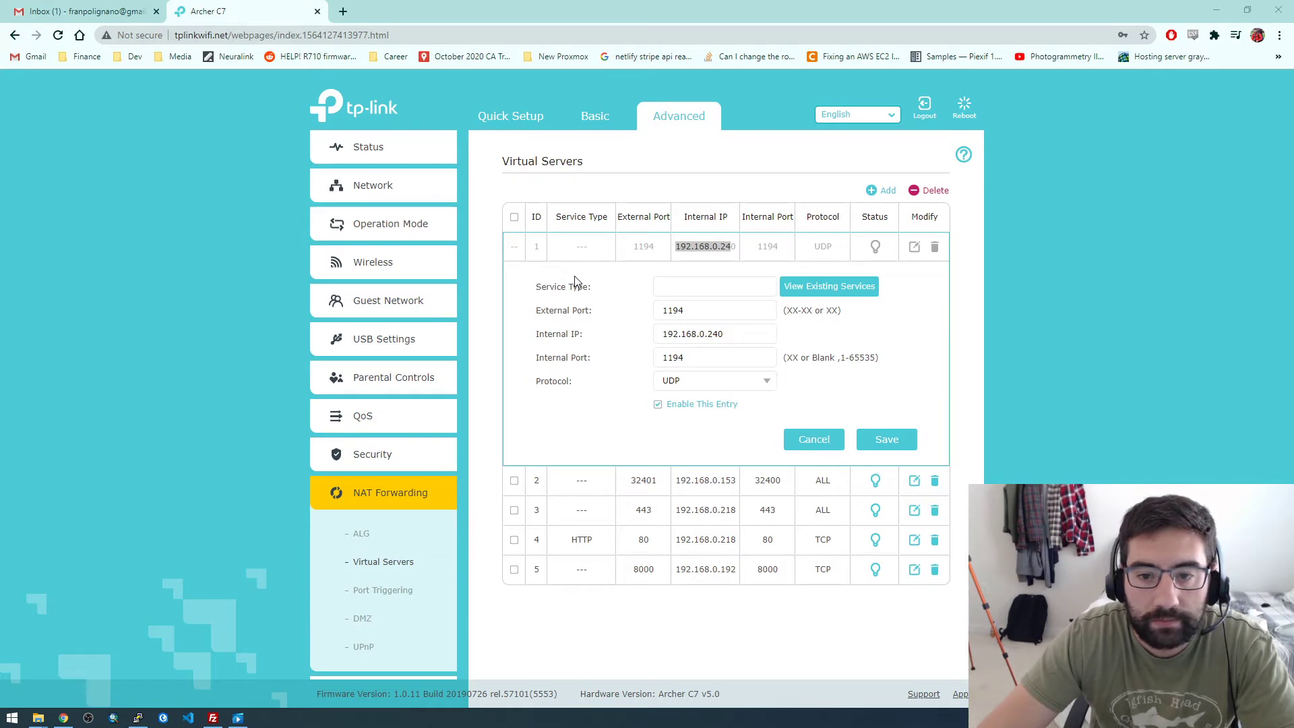
Step: Review the UDP 1194 rule's external port, internal port and internal IP values
left_click(680, 334)
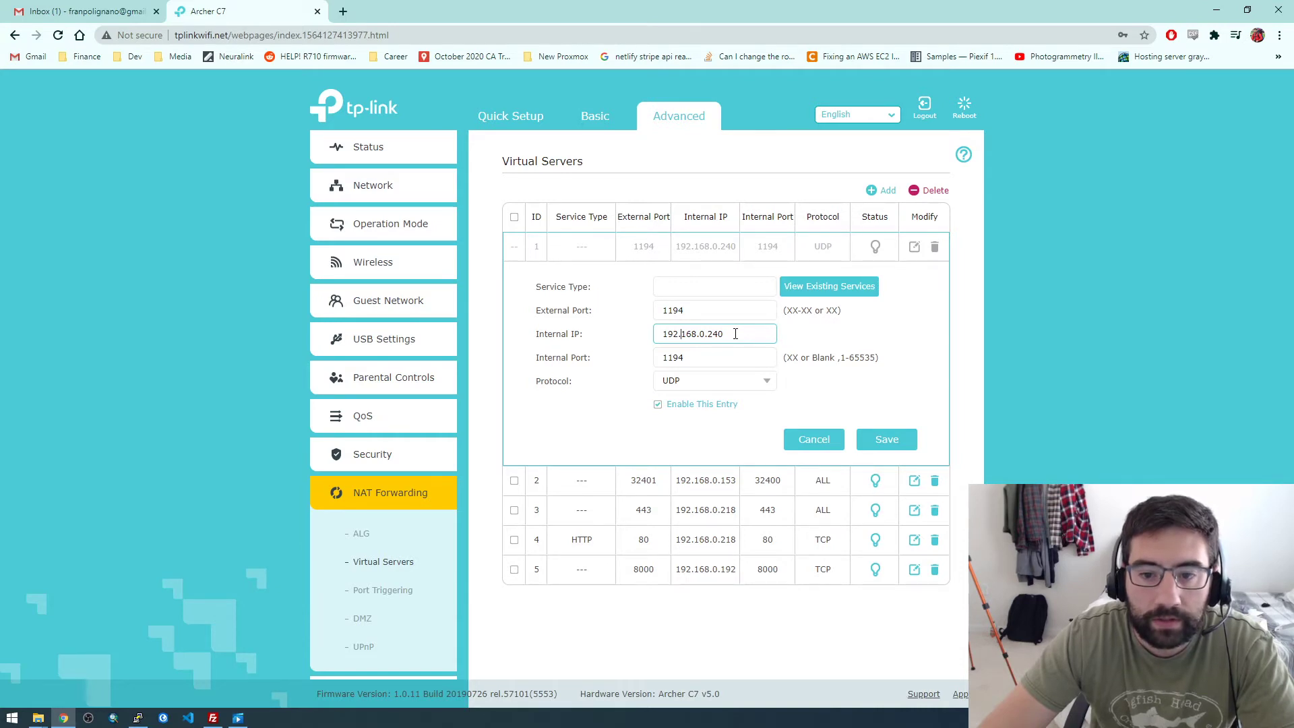
left_click_drag(688, 311, 654, 318)
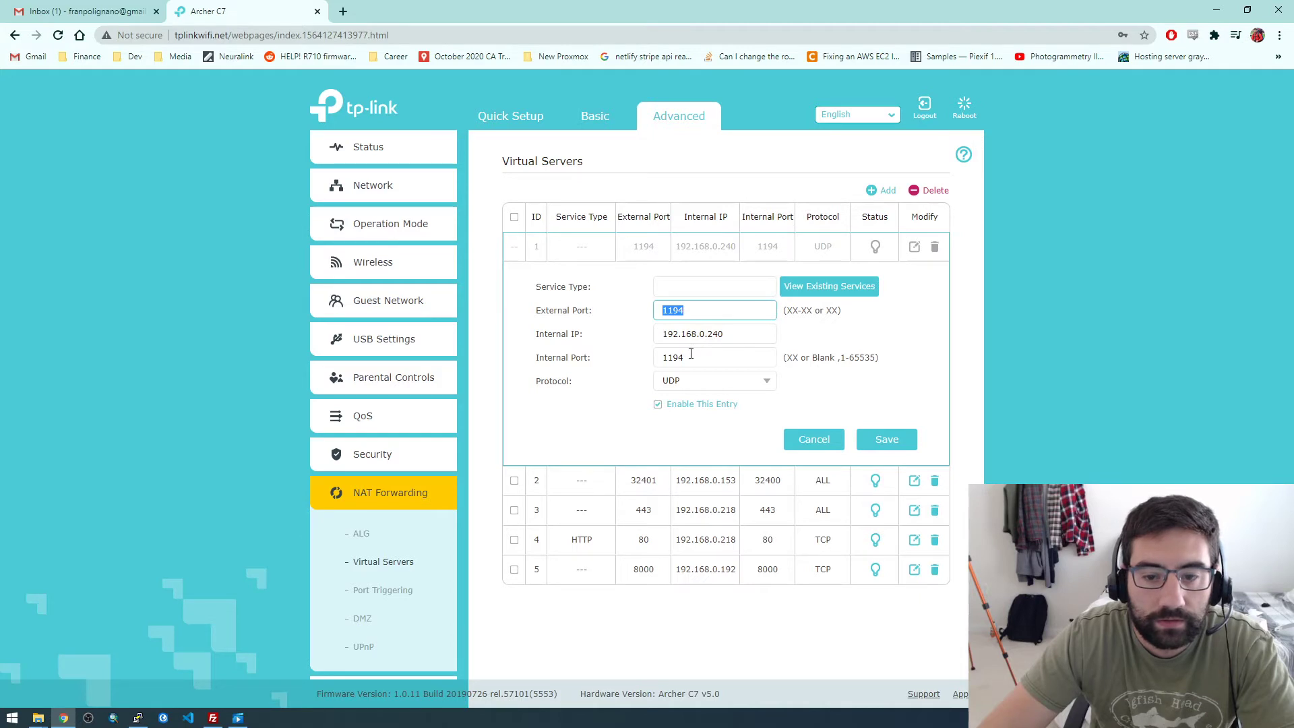
left_click_drag(690, 359, 672, 361)
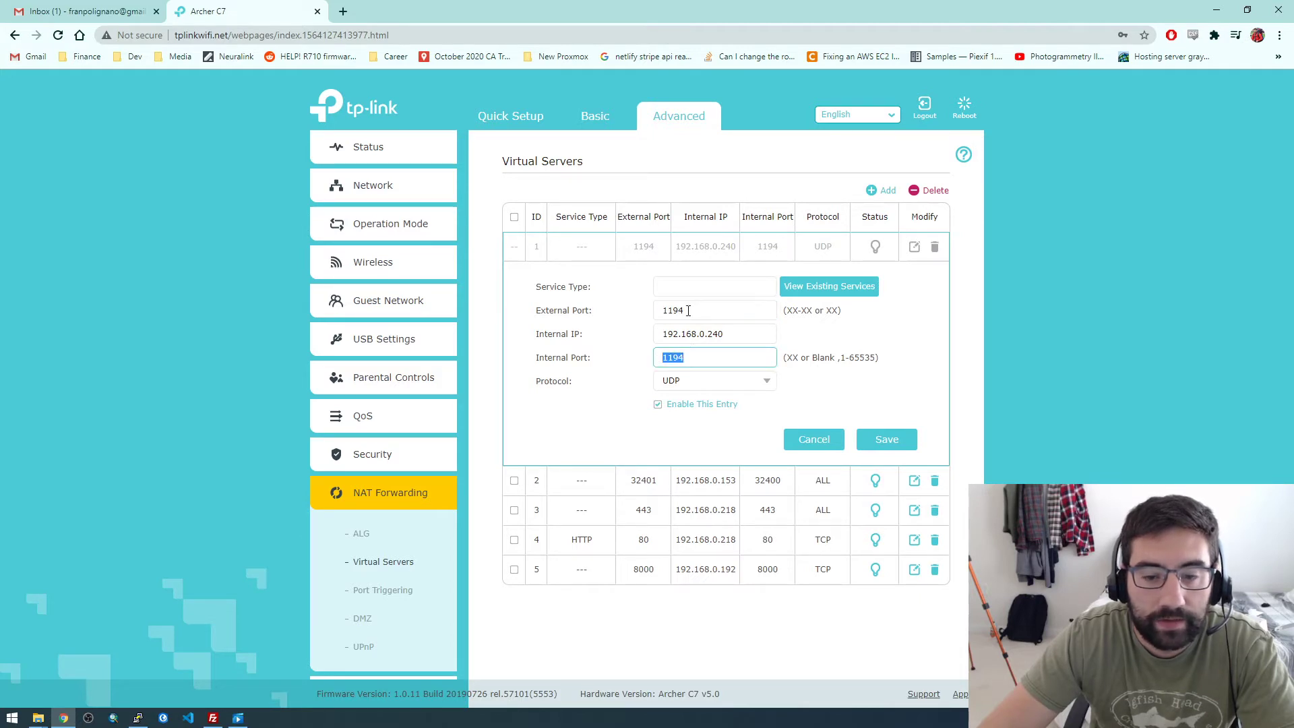
left_click_drag(726, 334, 658, 335)
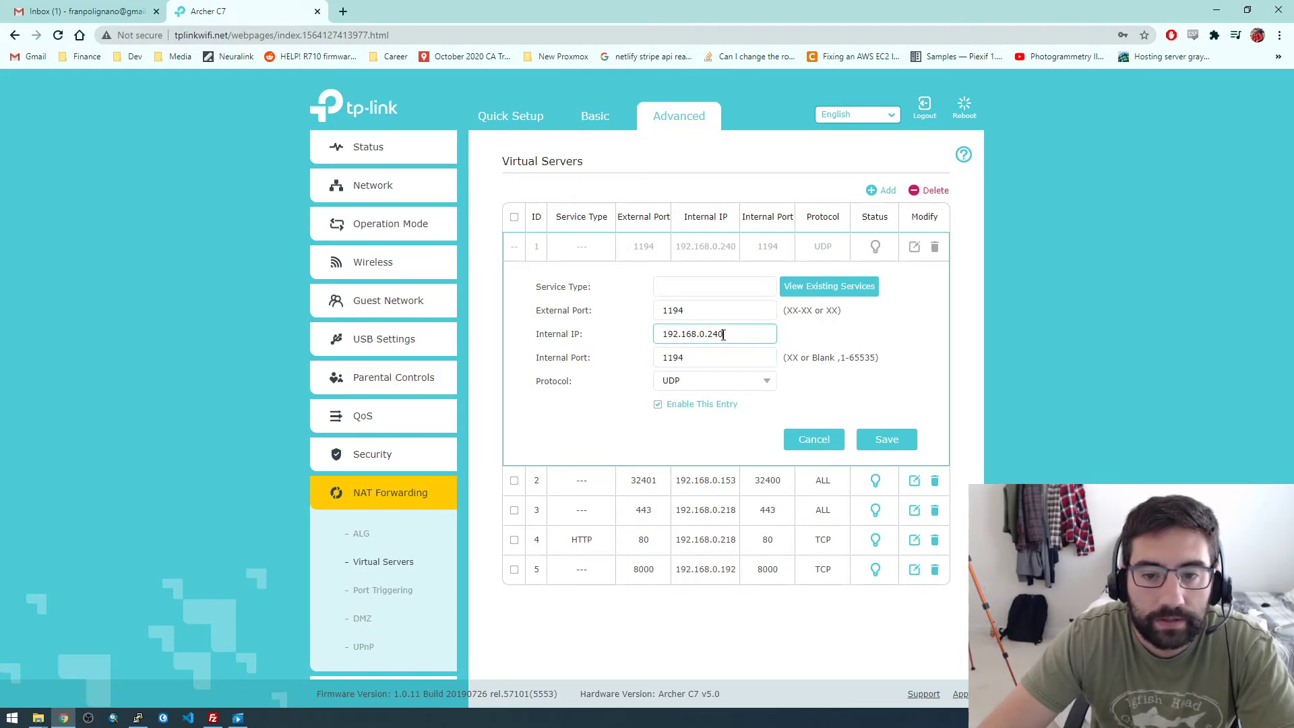
Step: Bring the VPN server's PuTTY terminal up beside the router rule
left_click(716, 338)
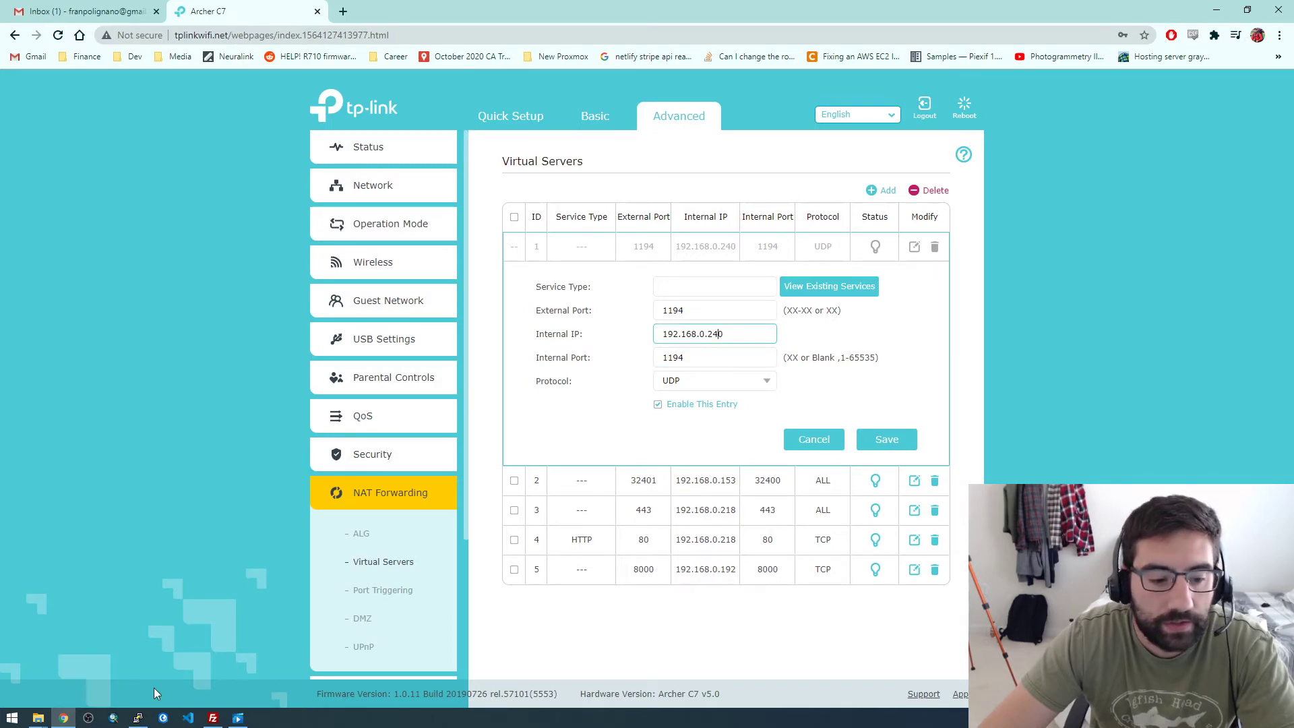
left_click(138, 718)
left_click_drag(303, 101, 359, 121)
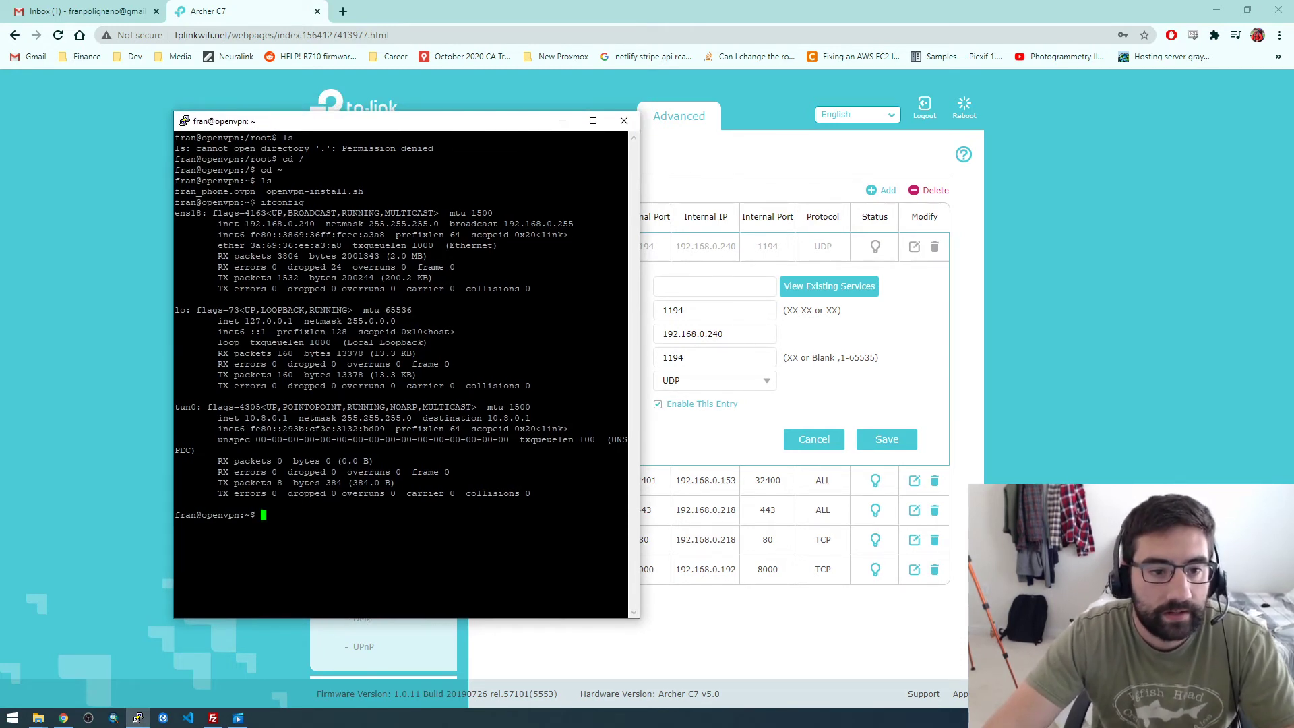
Step: Mark the server's 192.168.0.240 inet address, hide PuTTY, and return to the phone recording
left_click_drag(245, 223, 315, 224)
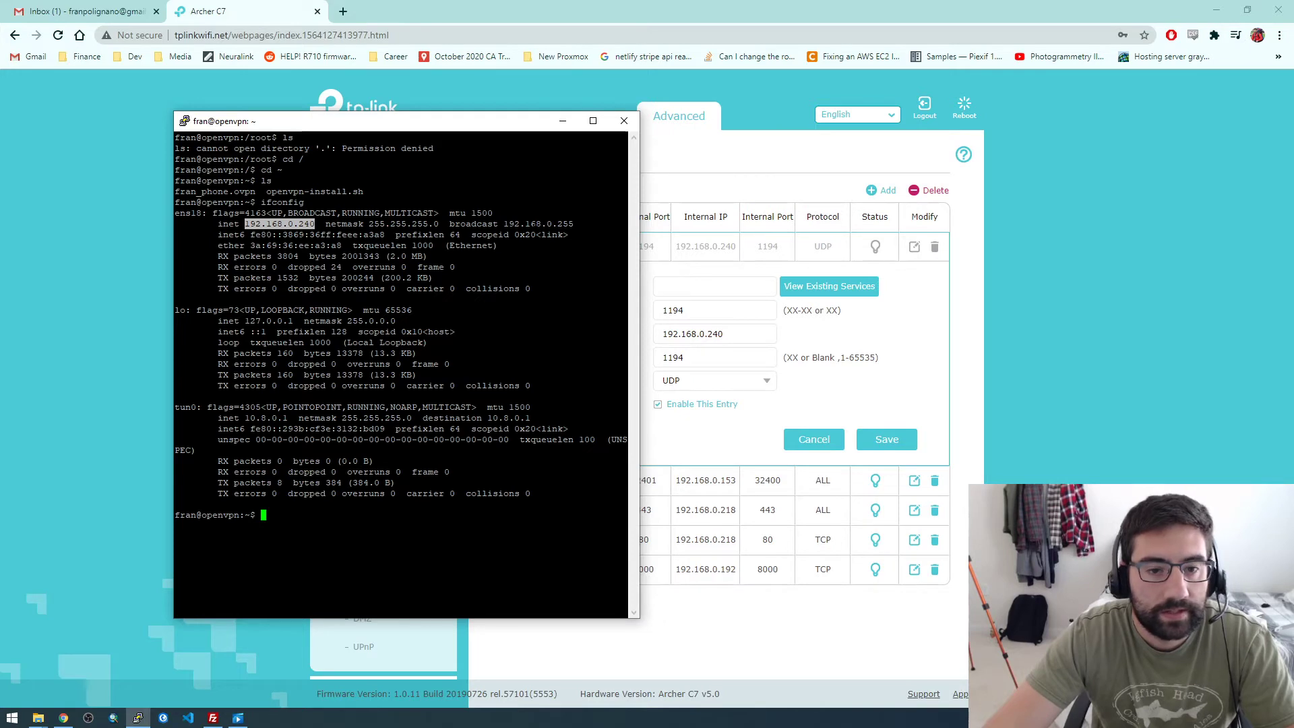
left_click(561, 123)
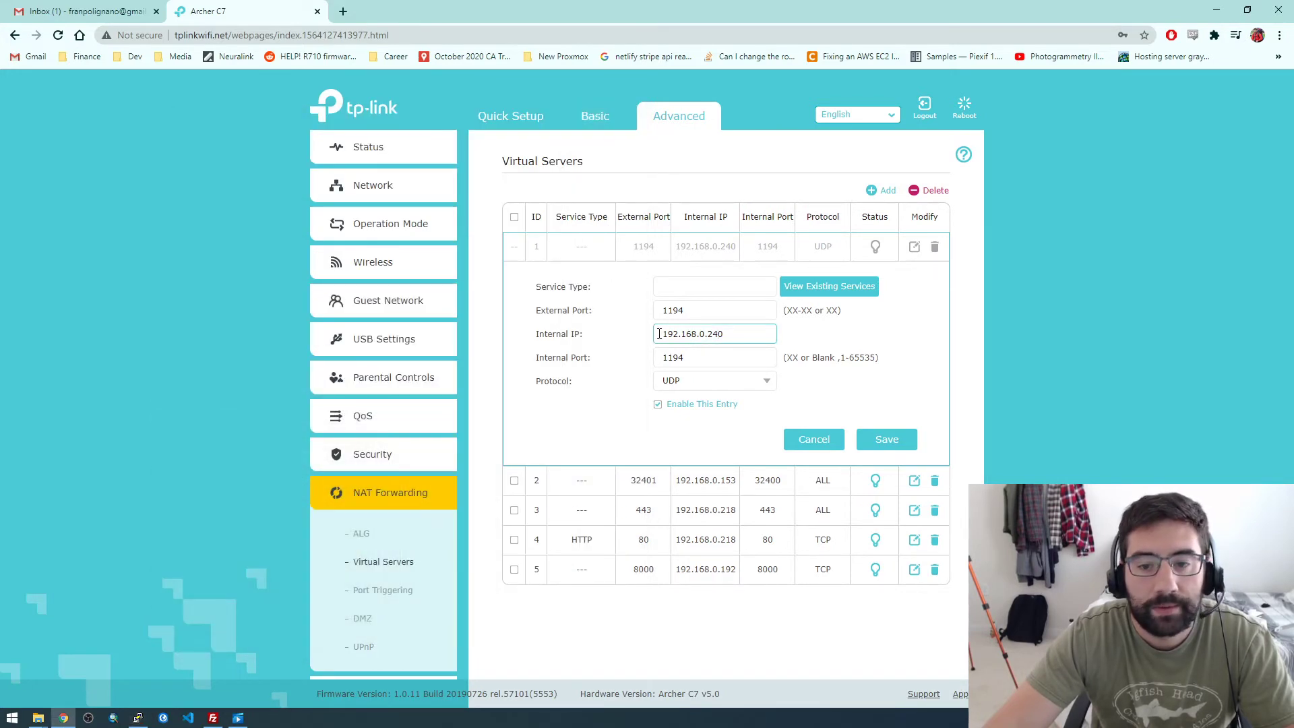
left_click(238, 718)
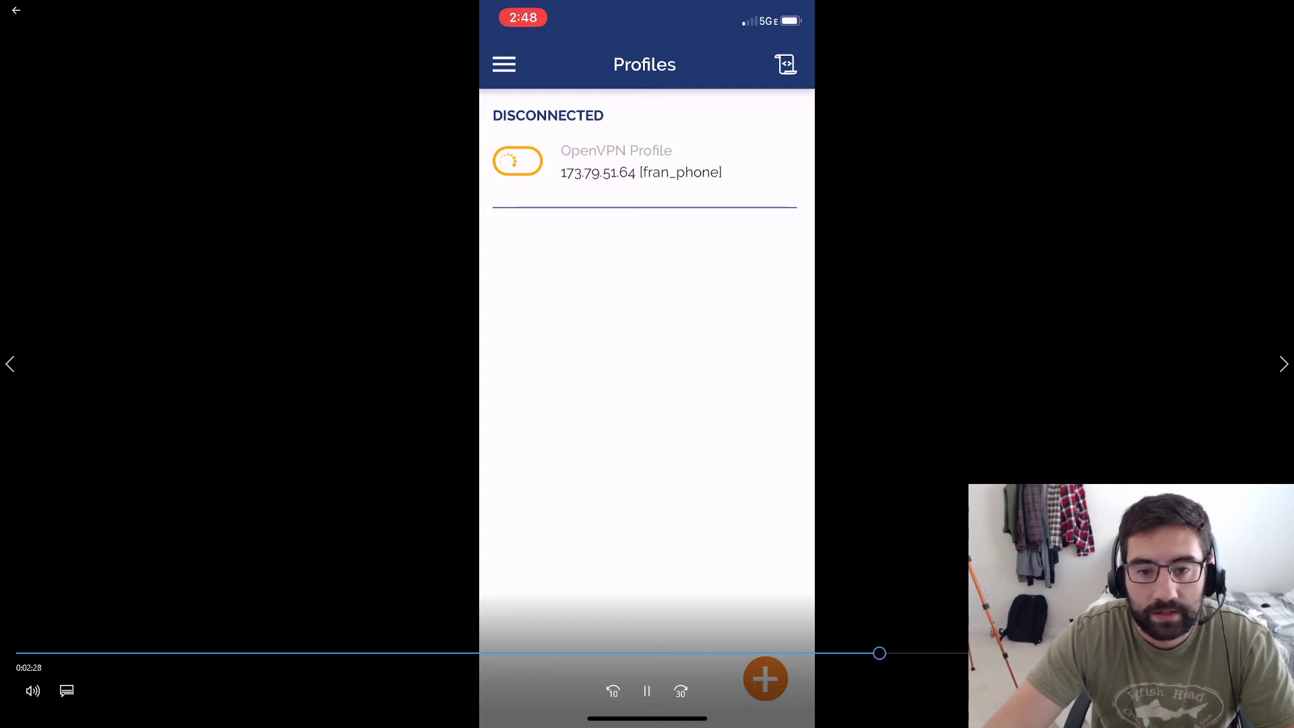
Step: Exit full-screen playback and move the smaller player window off the router page
key("Escape")
left_click(1246, 10)
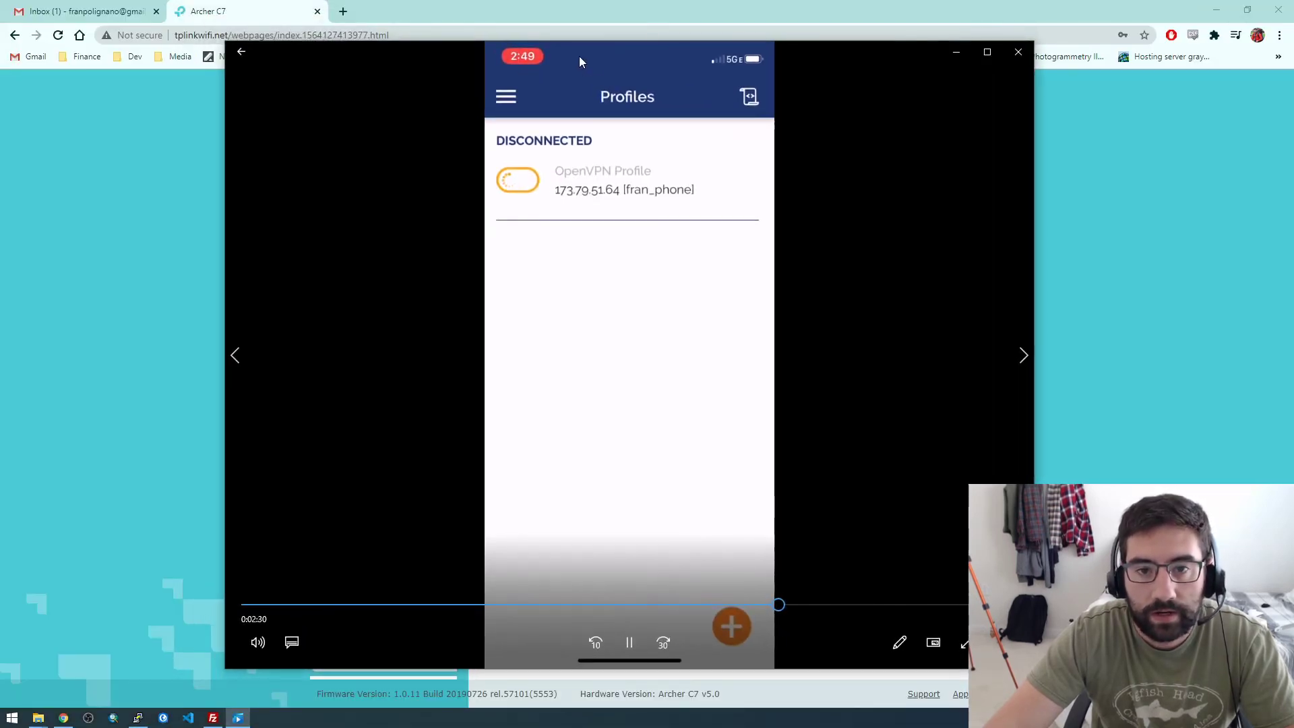
mouse_move(579, 56)
left_mouse_down()
mouse_move(526, 169)
mouse_move(1293, 202)
left_mouse_up()
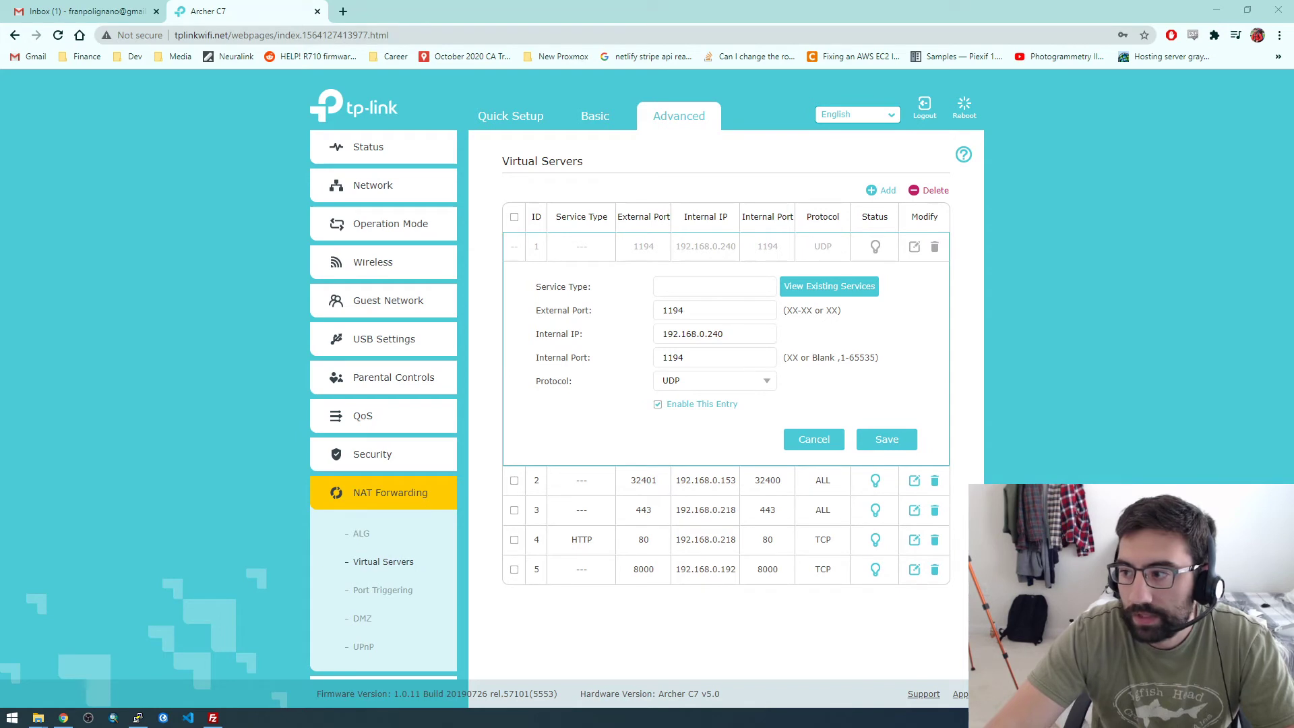
Step: Recheck external port 1194 and internal IP 192.168.0.240 against the server terminal
left_click_drag(685, 315, 667, 315)
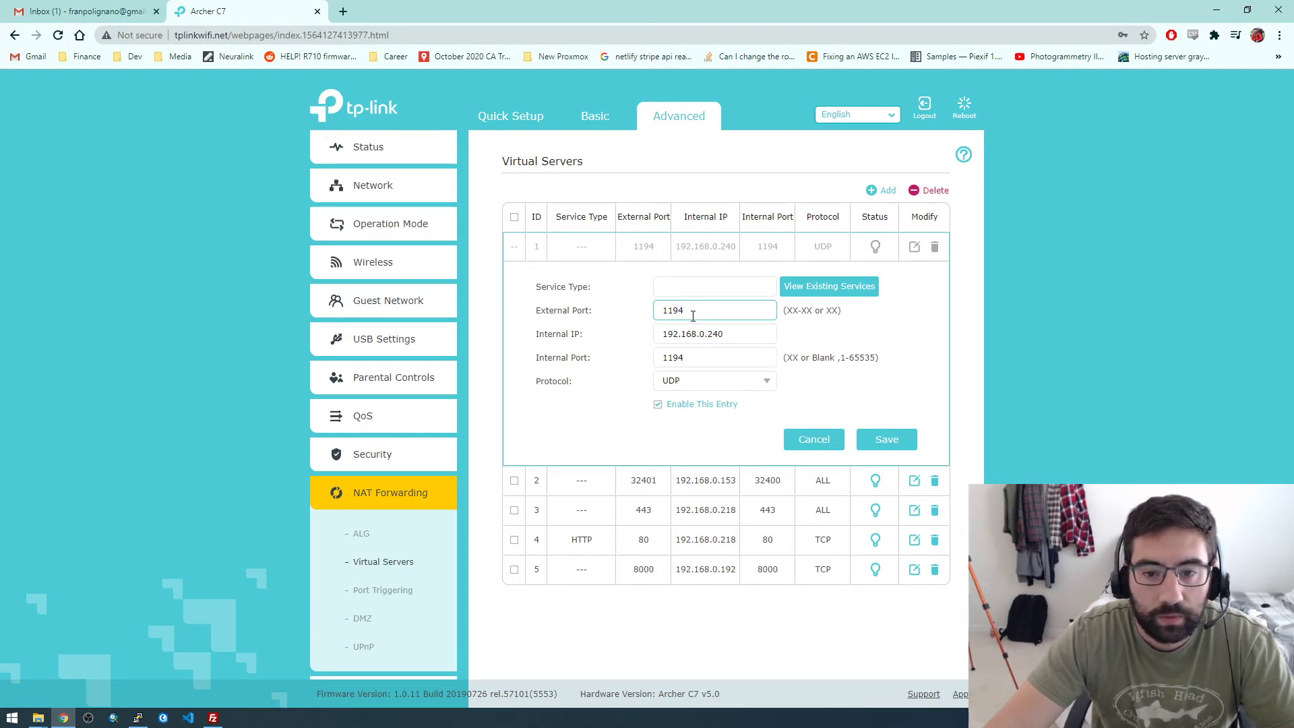
left_click_drag(732, 334, 659, 336)
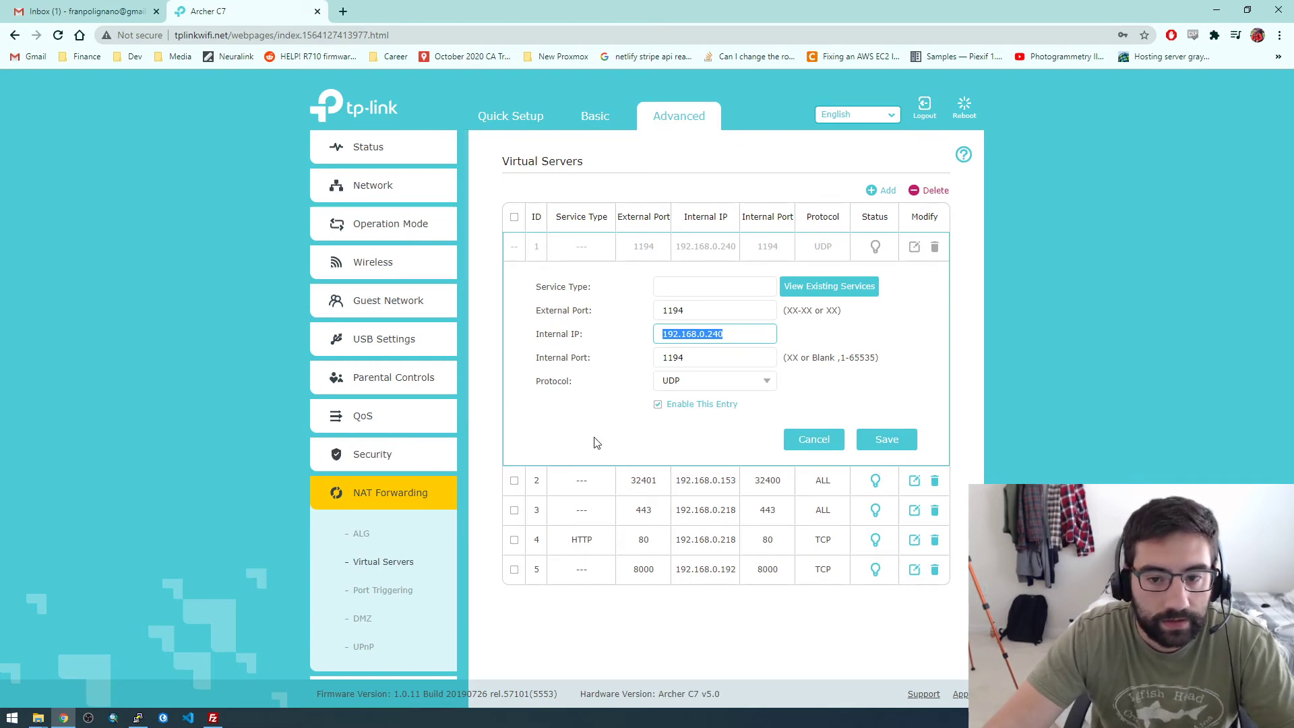
left_click(137, 718)
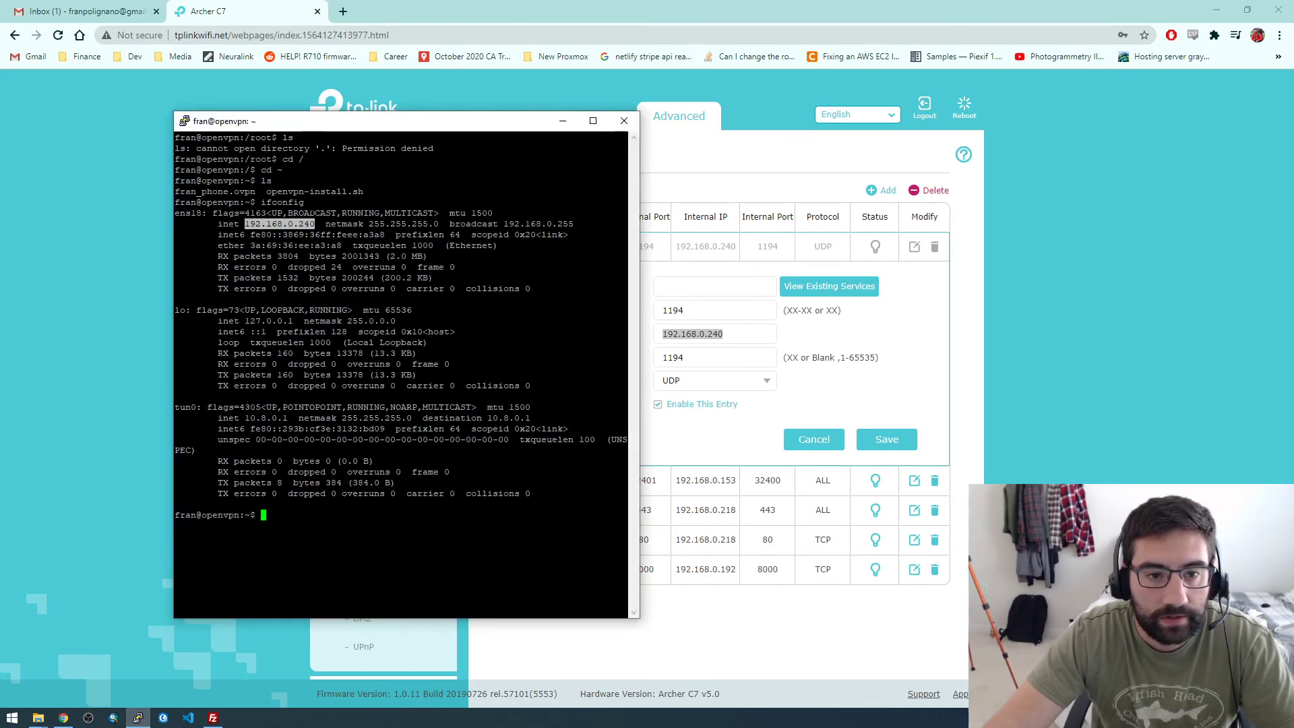
Step: Hide PuTTY, seek to the fran_phone CONNECTED screen with 10.8.0.2, and position the player
left_click(562, 123)
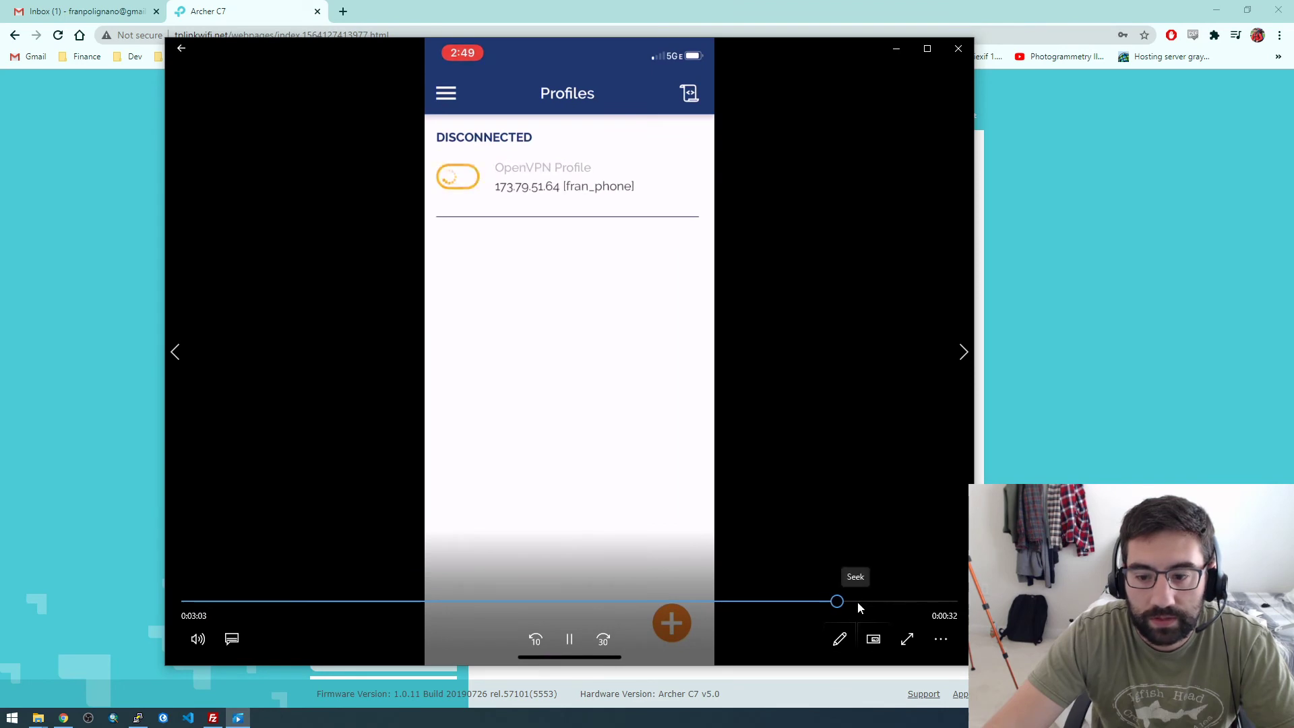
left_click(858, 601)
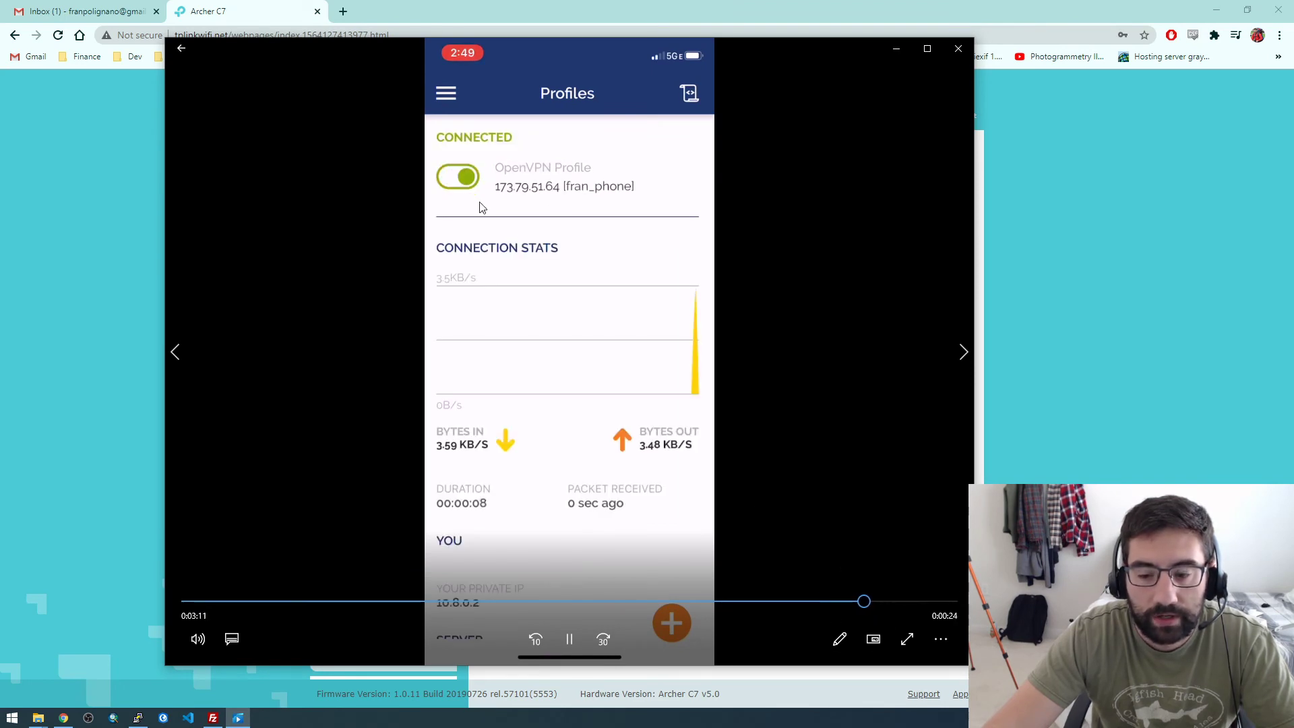
left_click_drag(390, 50, 463, 336)
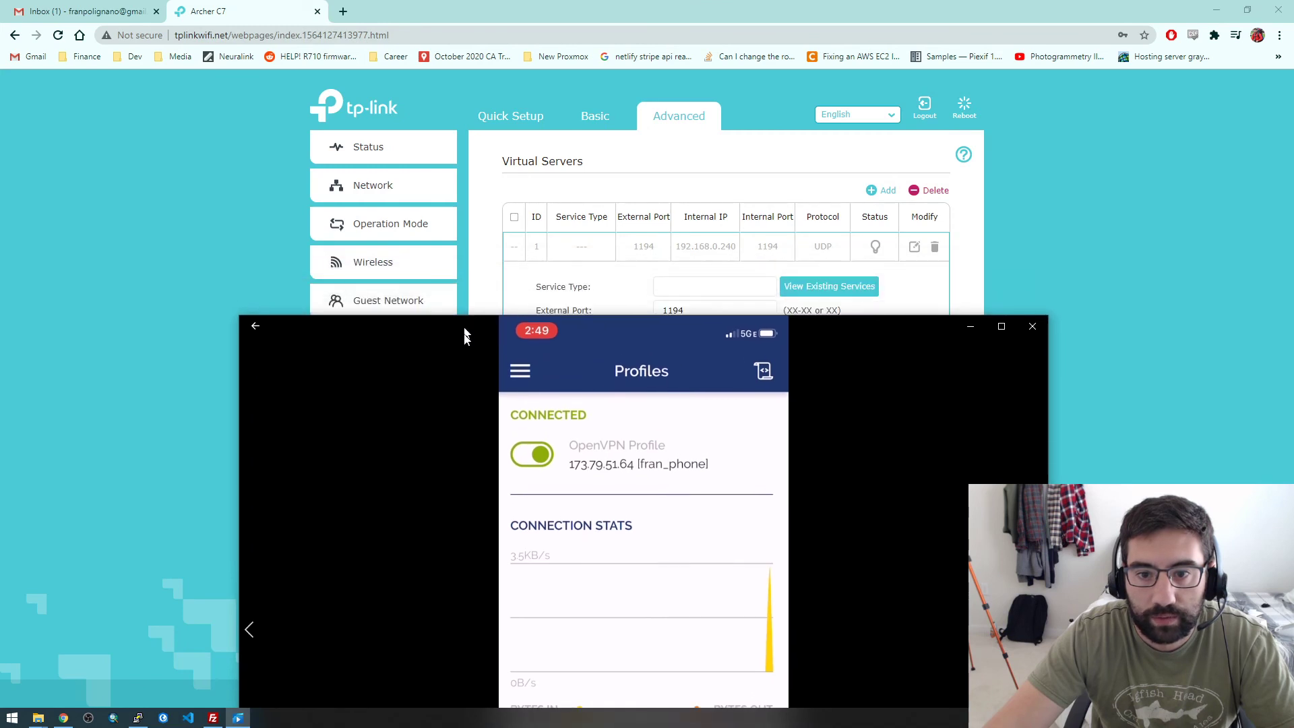
left_click_drag(464, 336, 434, 72)
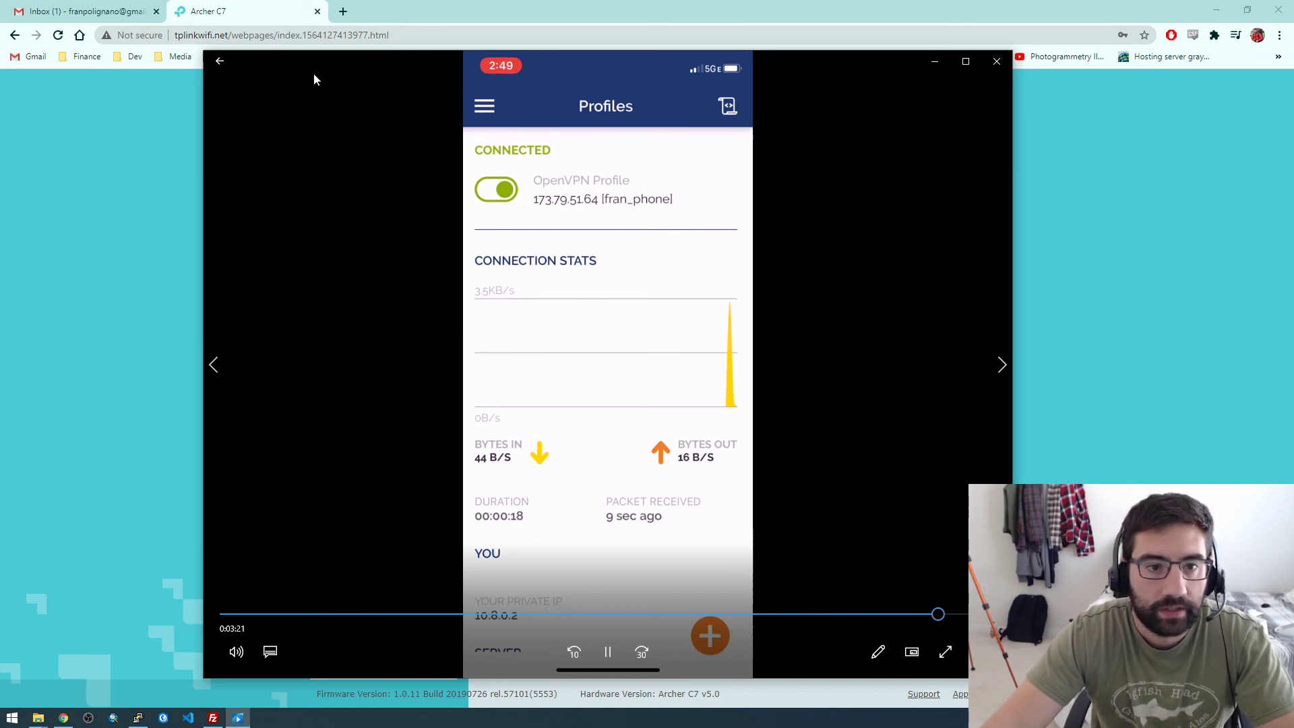
left_click_drag(314, 73, 358, 61)
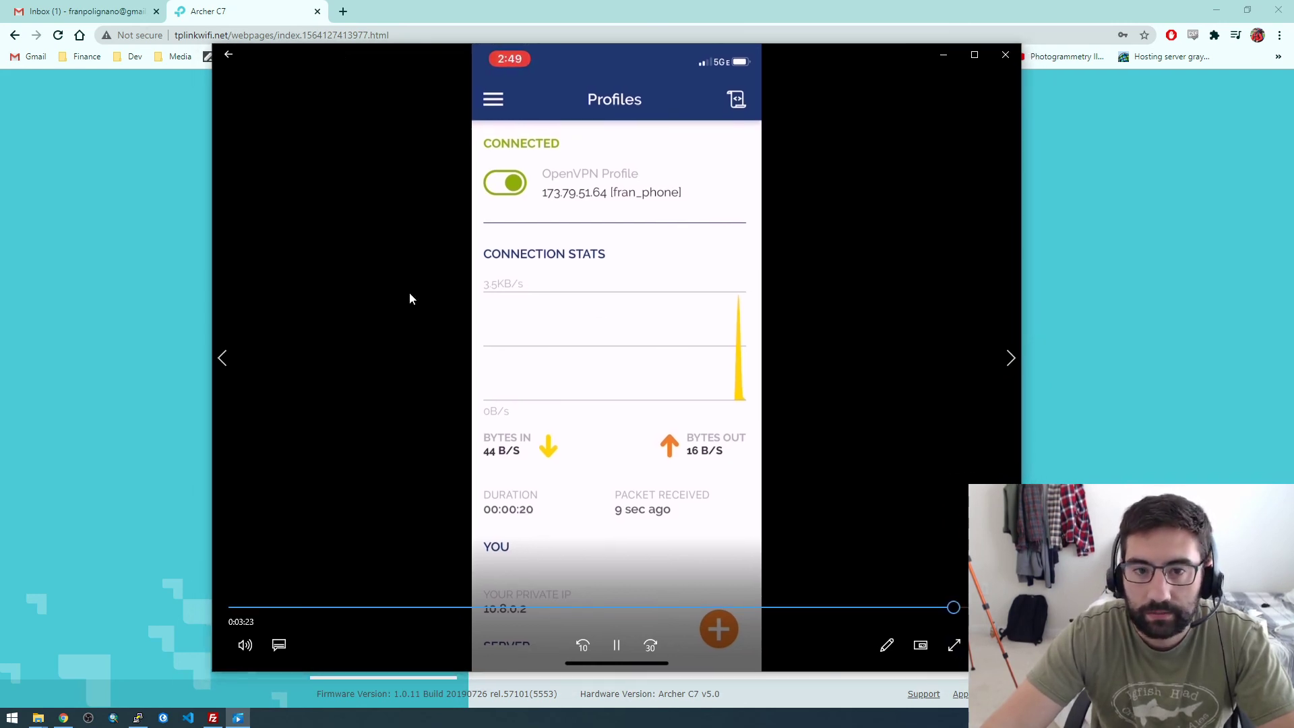